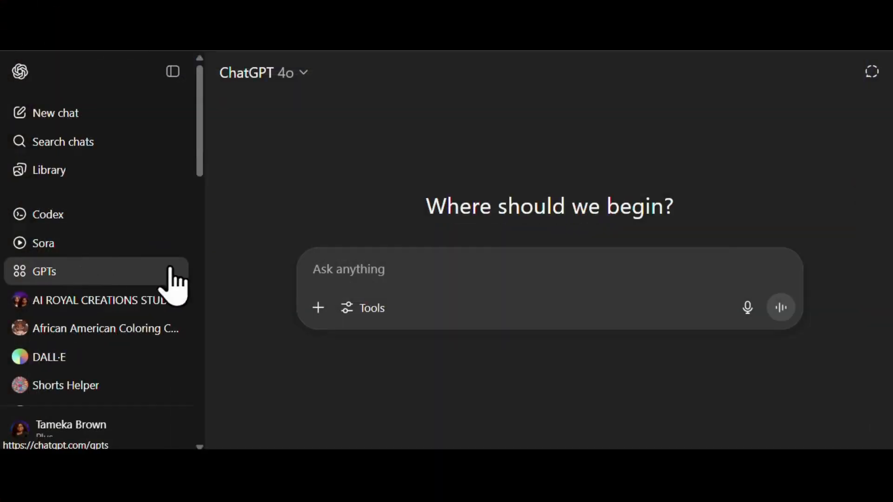
Open the GPTs directory and browse its trending, ChatGPT-made, writing, productivity, research and education listings.
{"action": "left_click", "coordinate": [167, 272]}
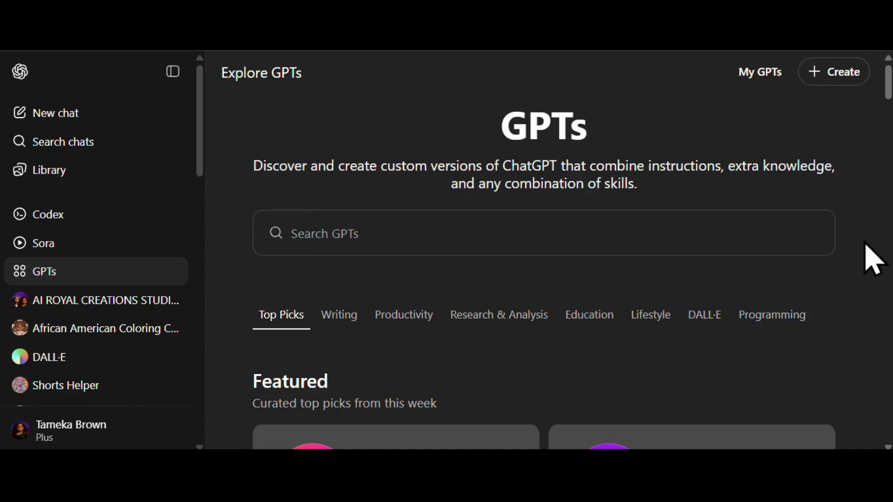
{"action": "scroll", "coordinate": [871, 259], "scroll_direction": "down", "scroll_amount": 3}
{"action": "scroll", "coordinate": [867, 226], "scroll_direction": "down", "scroll_amount": 5}
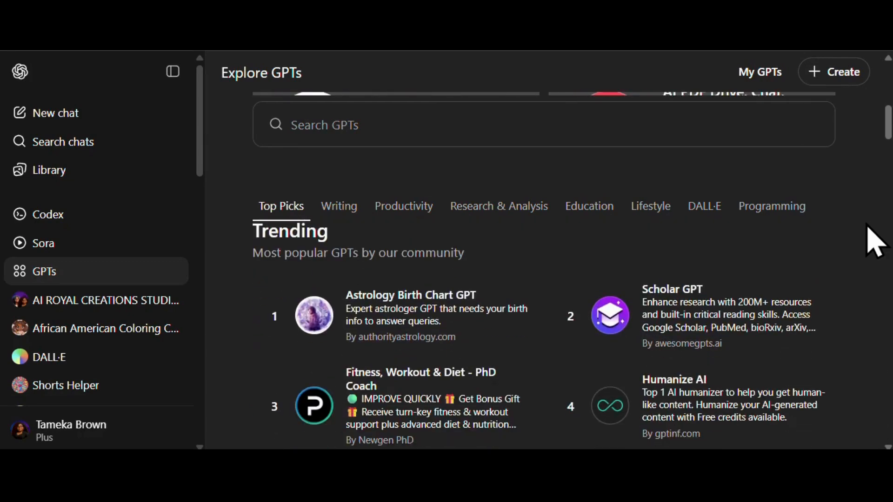
{"action": "scroll", "coordinate": [874, 241], "scroll_direction": "down", "scroll_amount": 2}
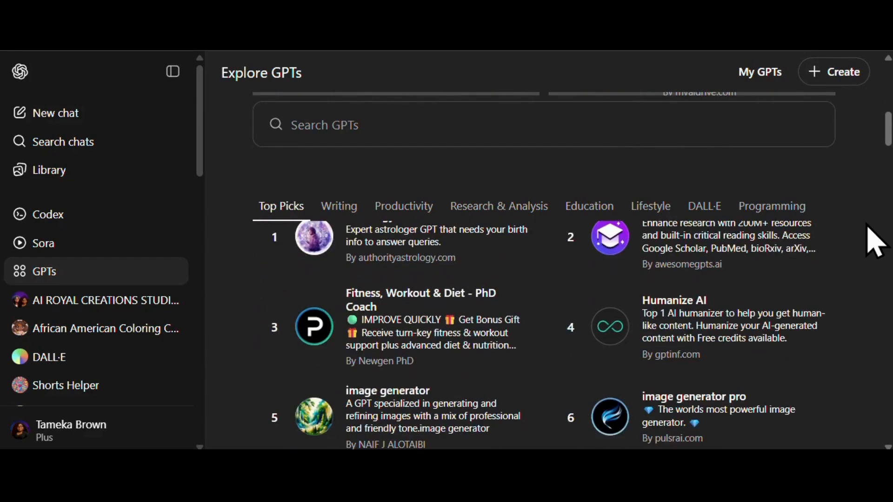
{"action": "scroll", "coordinate": [875, 241], "scroll_direction": "down", "scroll_amount": 2}
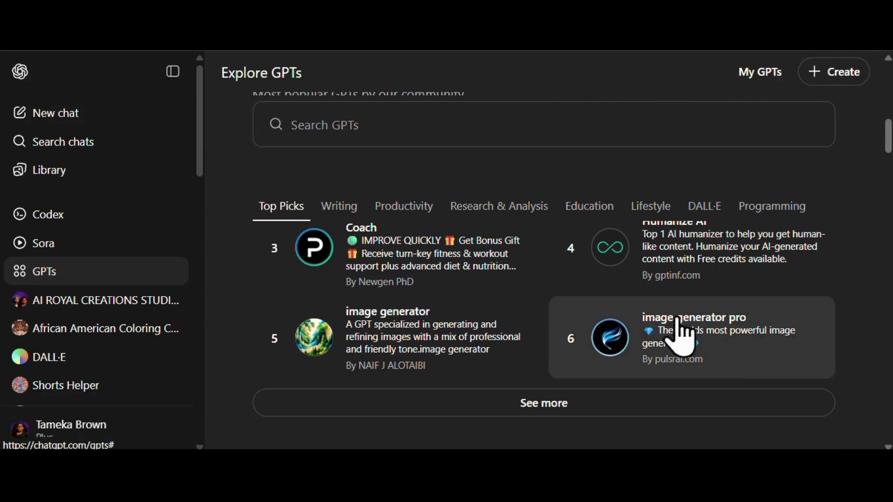
{"action": "scroll", "coordinate": [872, 260], "scroll_direction": "down", "scroll_amount": 4}
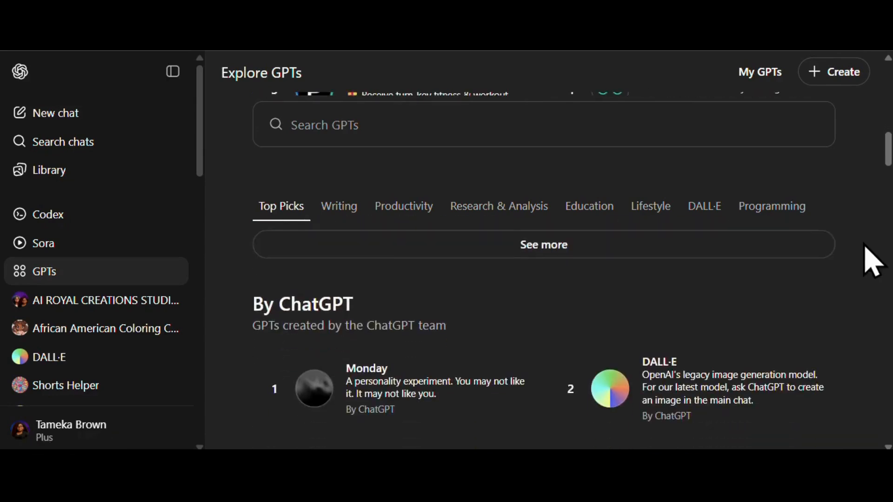
{"action": "scroll", "coordinate": [869, 259], "scroll_direction": "down", "scroll_amount": 5}
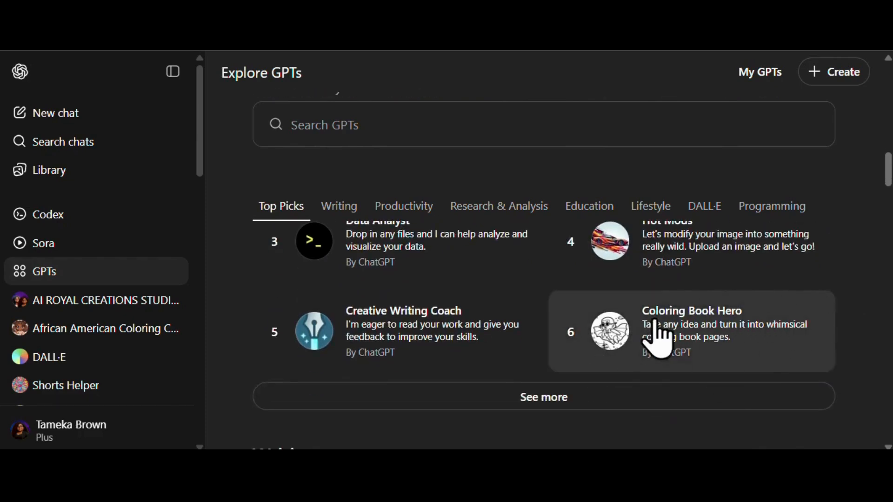
{"action": "scroll", "coordinate": [870, 307], "scroll_direction": "down", "scroll_amount": 3}
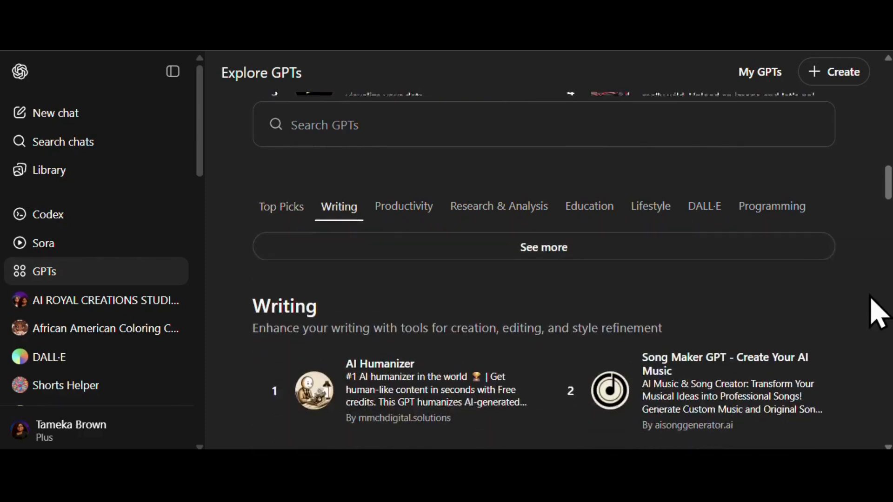
{"action": "scroll", "coordinate": [878, 311], "scroll_direction": "down", "scroll_amount": 3}
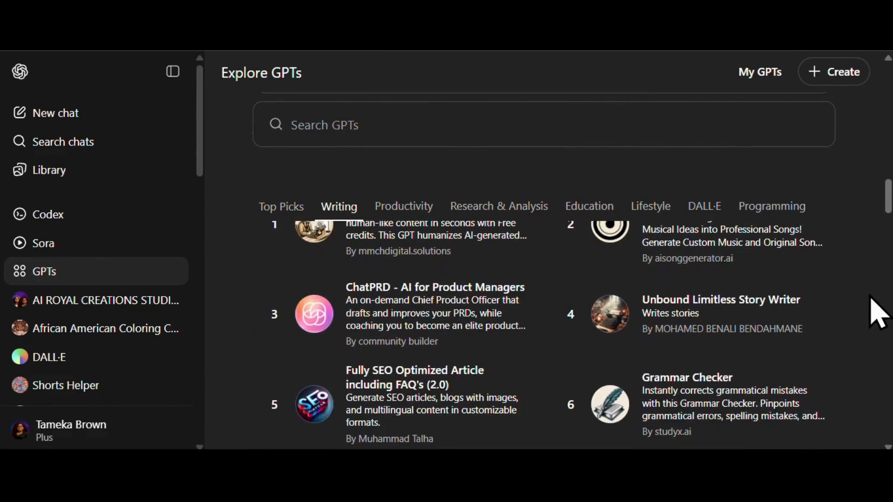
{"action": "scroll", "coordinate": [878, 311], "scroll_direction": "down", "scroll_amount": 2}
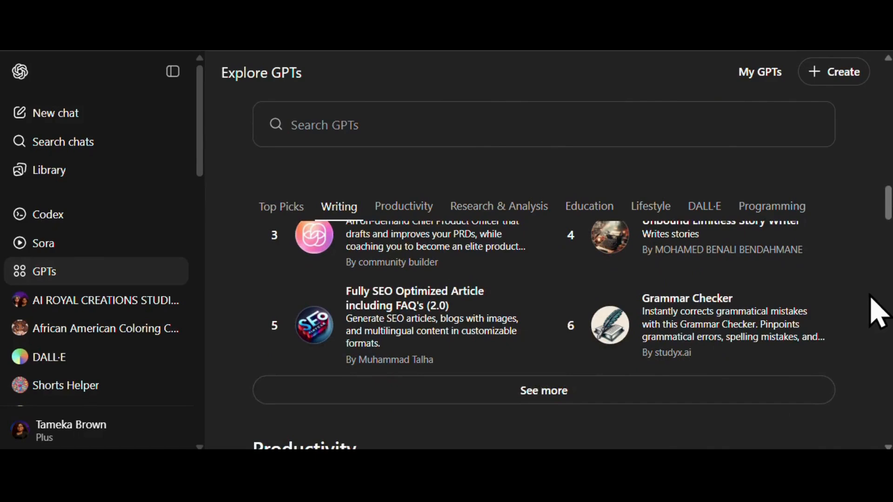
{"action": "scroll", "coordinate": [878, 312], "scroll_direction": "down", "scroll_amount": 3}
{"action": "scroll", "coordinate": [879, 312], "scroll_direction": "down", "scroll_amount": 3}
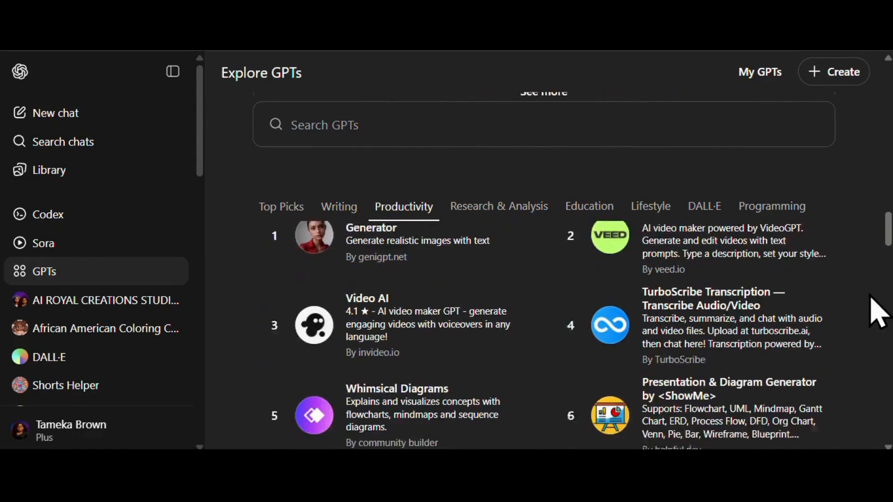
{"action": "scroll", "coordinate": [878, 312], "scroll_direction": "down", "scroll_amount": 3}
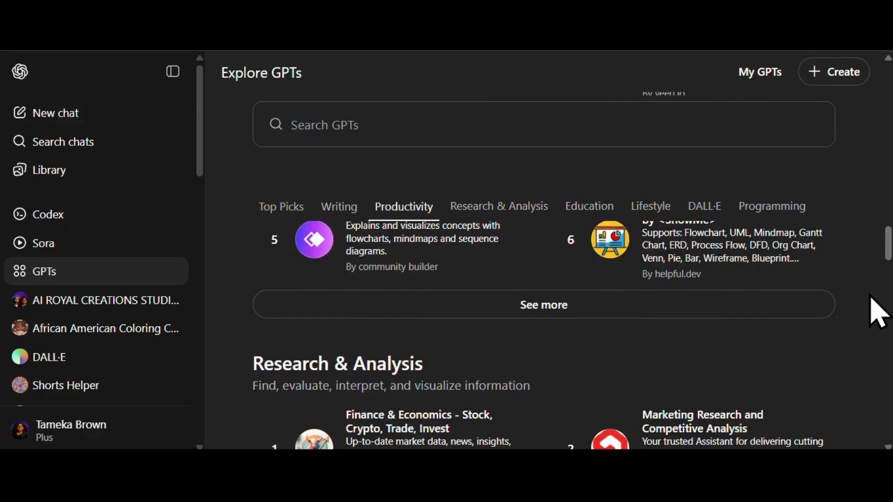
{"action": "scroll", "coordinate": [878, 311], "scroll_direction": "down", "scroll_amount": 4}
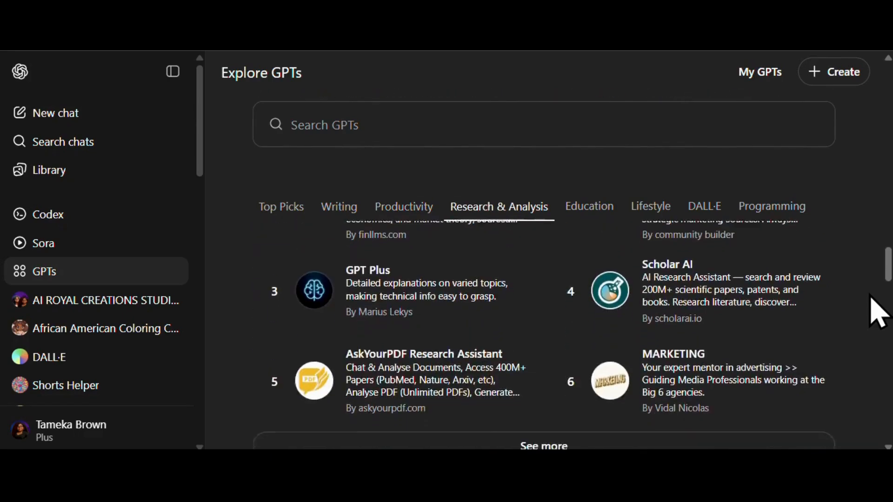
{"action": "scroll", "coordinate": [878, 312], "scroll_direction": "down", "scroll_amount": 5}
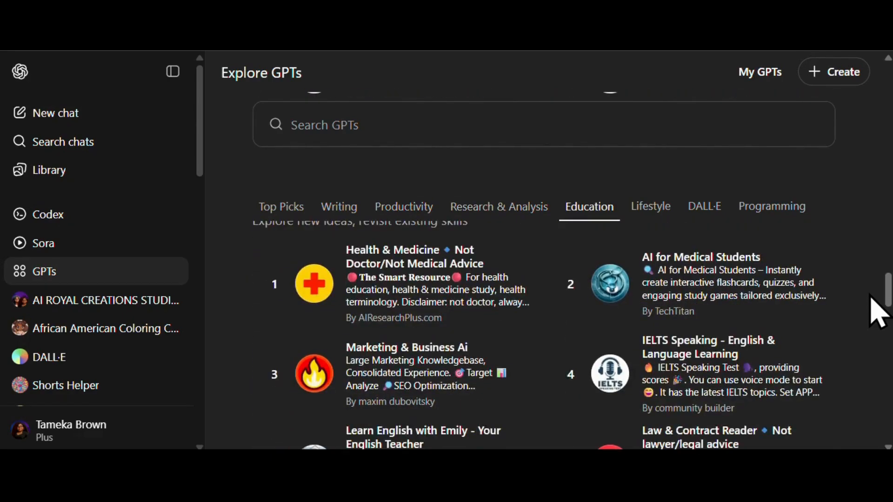
{"action": "scroll", "coordinate": [871, 298], "scroll_direction": "down", "scroll_amount": 4}
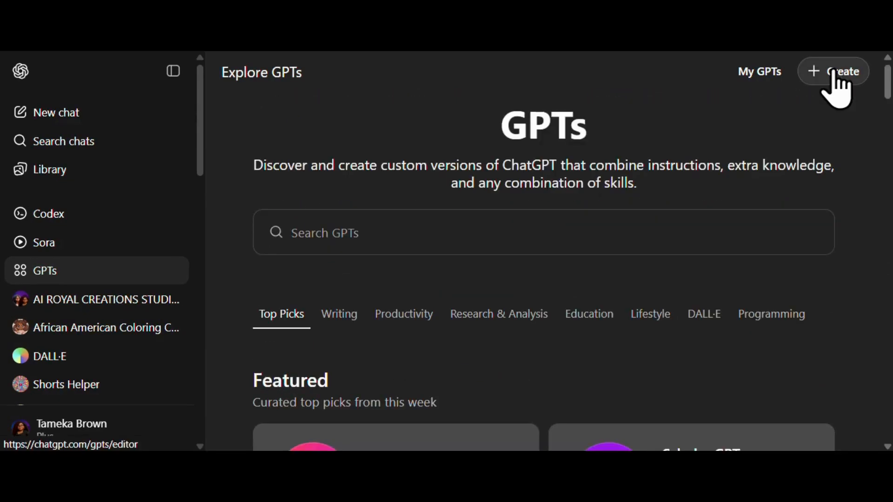
Start a new GPT in the conversational builder and describe it as "luxury African American clipart".
{"action": "left_click", "coordinate": [833, 74]}
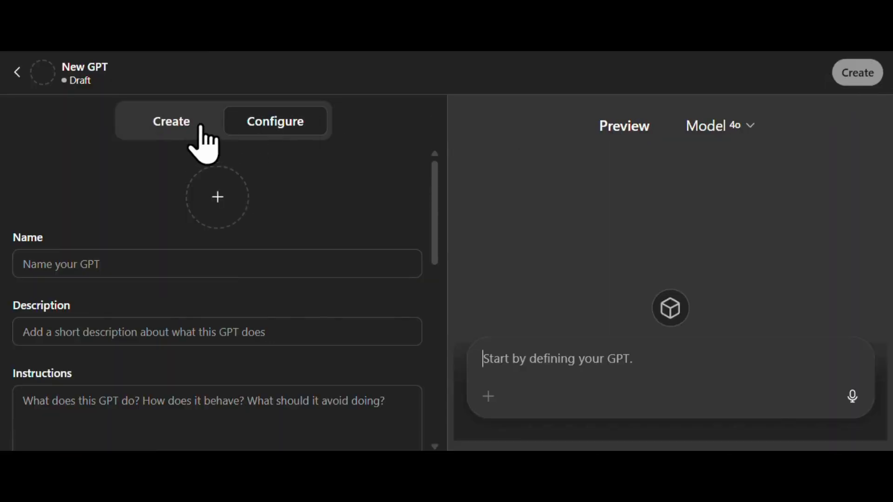
{"action": "left_click", "coordinate": [171, 134]}
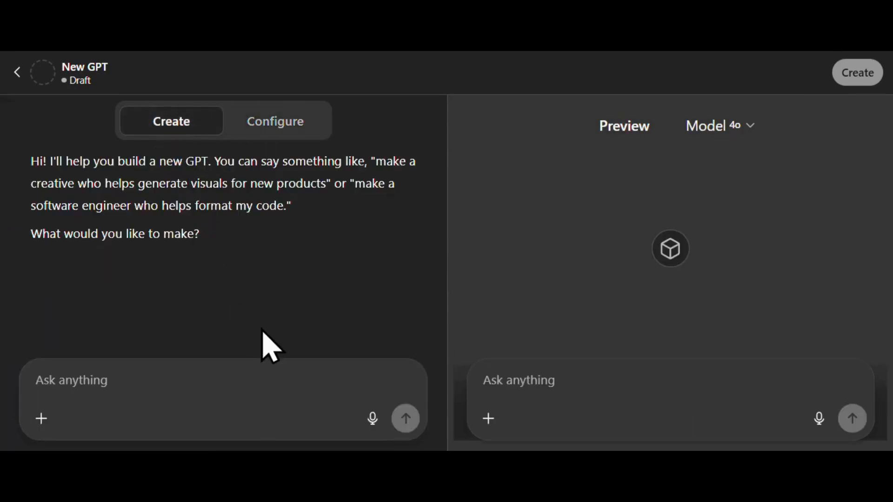
{"action": "type", "text": "luxury African American clipart"}
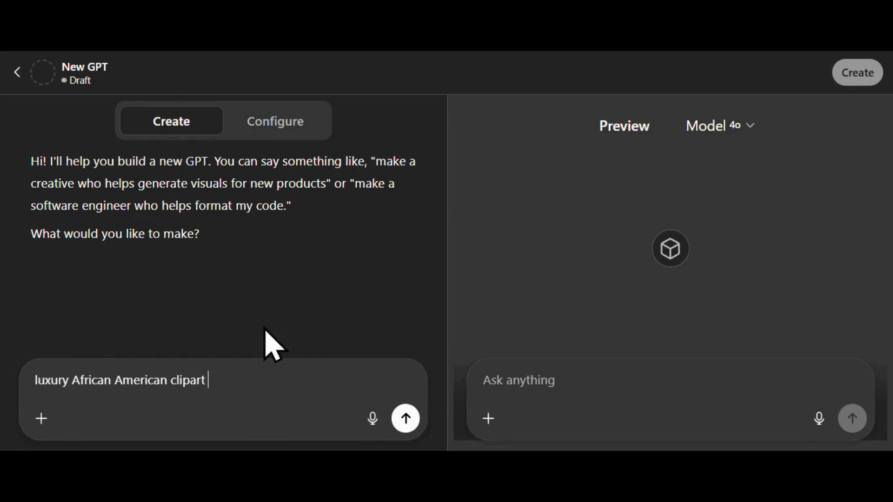
{"action": "left_click", "coordinate": [409, 421]}
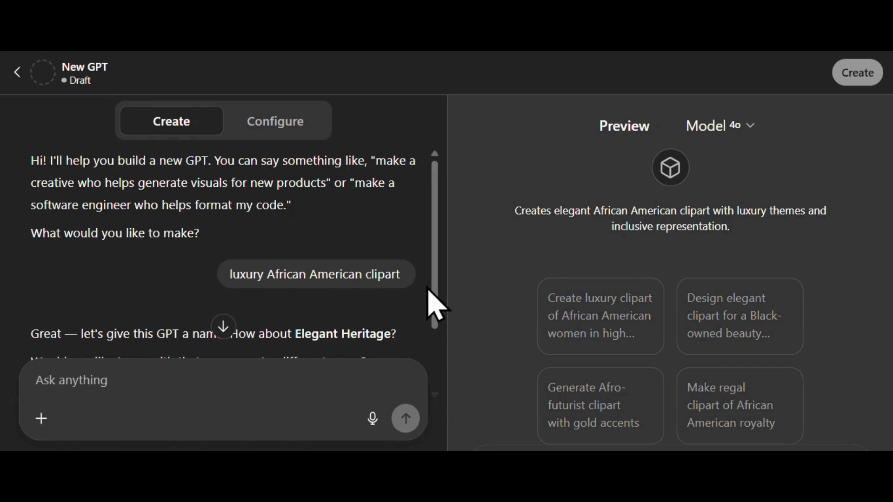
Answer the builder's question about the GPT's name with "elegant".
{"action": "scroll", "coordinate": [435, 304], "scroll_direction": "down", "scroll_amount": 2}
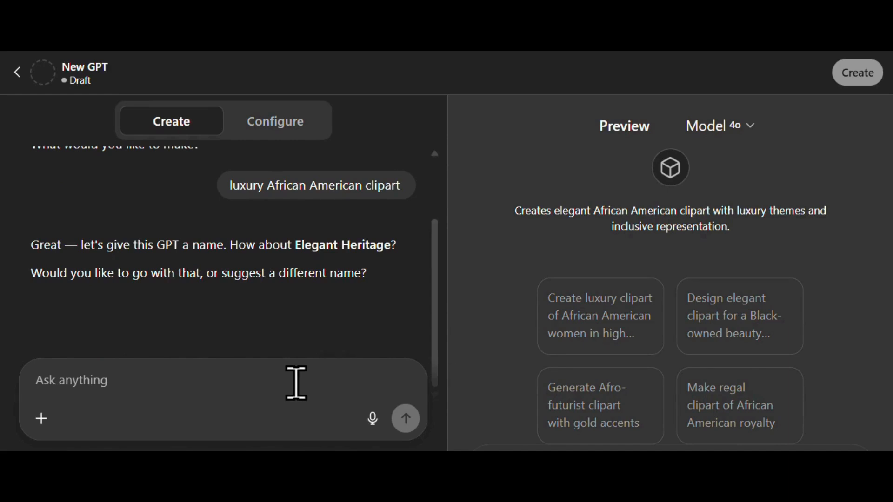
{"action": "type", "text": "d"}
{"action": "key", "text": "BackSpace"}
{"action": "type", "text": "ele"}
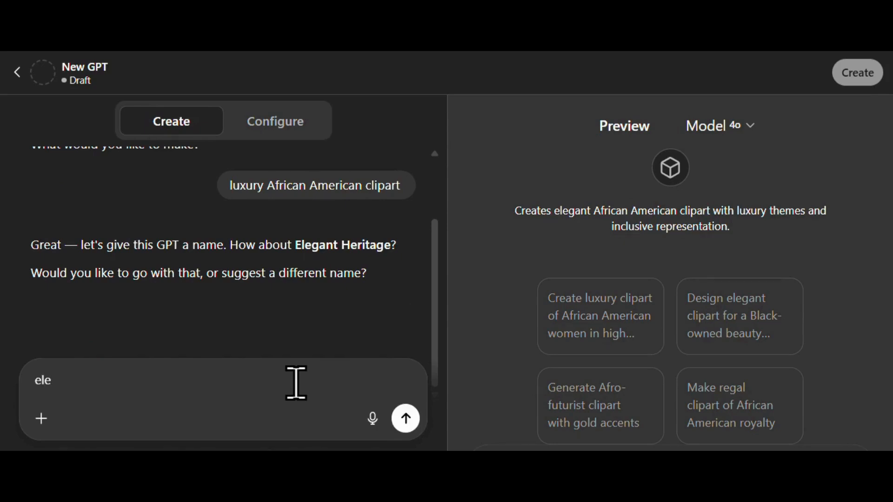
{"action": "type", "text": "gant"}
{"action": "key", "text": "Return"}
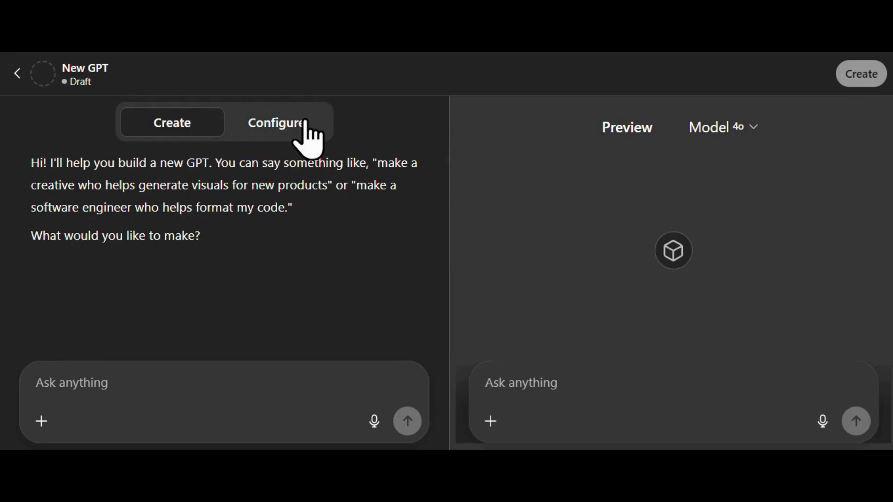
Examine the new GPT's configuration form, from name, description and instructions through conversation starters, knowledge, recommended model, capabilities and actions.
{"action": "left_click", "coordinate": [294, 139]}
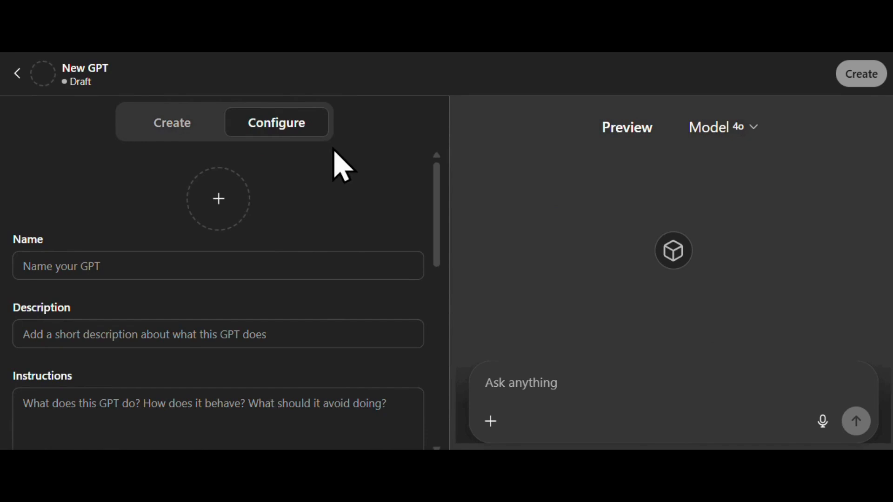
{"action": "scroll", "coordinate": [391, 191], "scroll_direction": "down", "scroll_amount": 3}
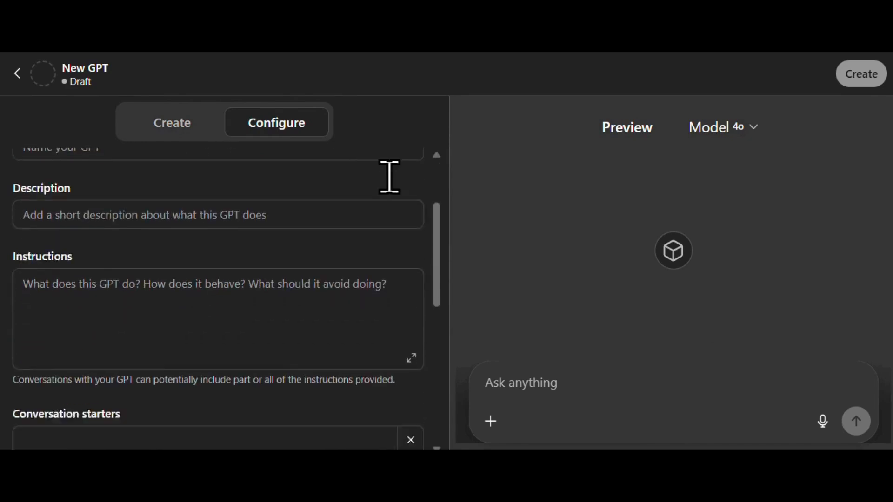
{"action": "scroll", "coordinate": [390, 177], "scroll_direction": "down", "scroll_amount": 2}
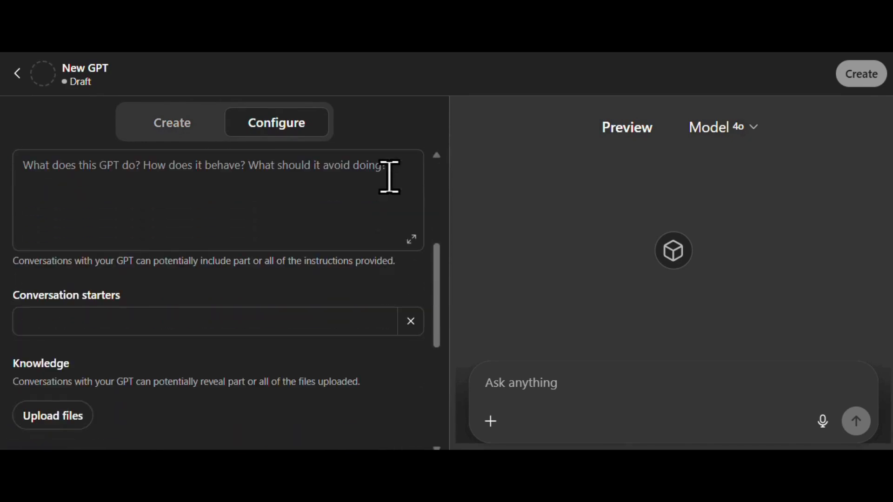
{"action": "scroll", "coordinate": [389, 177], "scroll_direction": "down", "scroll_amount": 2}
{"action": "scroll", "coordinate": [390, 176], "scroll_direction": "down", "scroll_amount": 2}
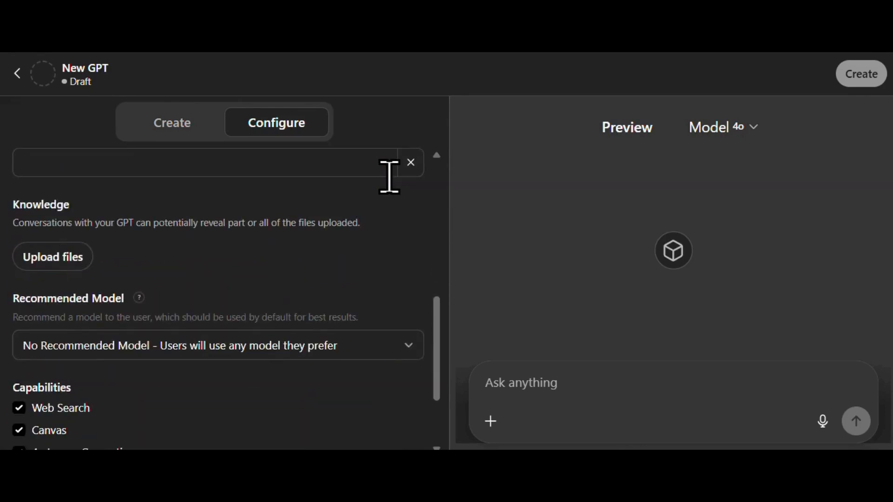
{"action": "scroll", "coordinate": [390, 177], "scroll_direction": "down", "scroll_amount": 3}
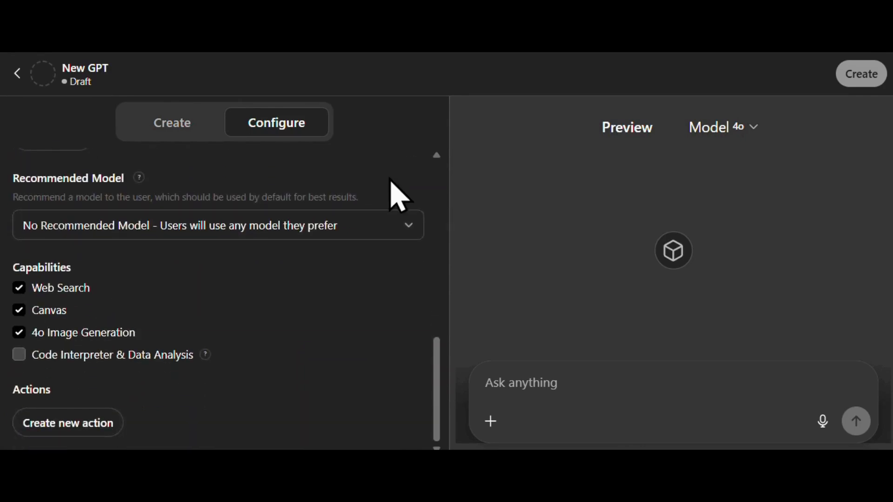
{"action": "scroll", "coordinate": [389, 178], "scroll_direction": "up", "scroll_amount": 8}
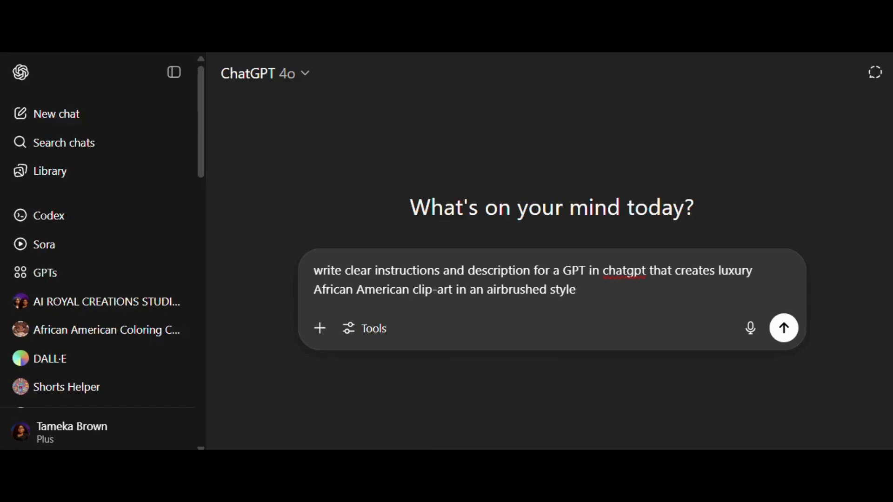
Ask ChatGPT for clear instructions and description for a GPT that creates luxury African American clip-art in an airbrushed style, and review the reply.
{"action": "left_click", "coordinate": [784, 329]}
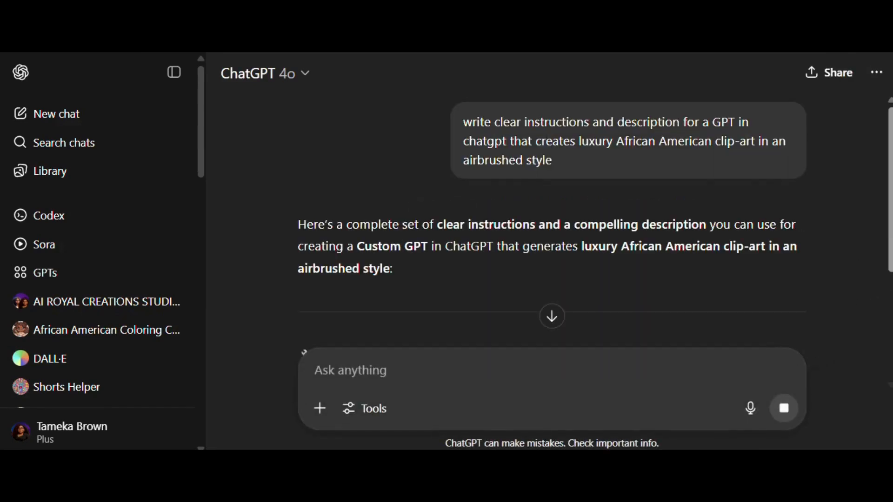
{"action": "scroll", "coordinate": [552, 223], "scroll_direction": "down", "scroll_amount": 3}
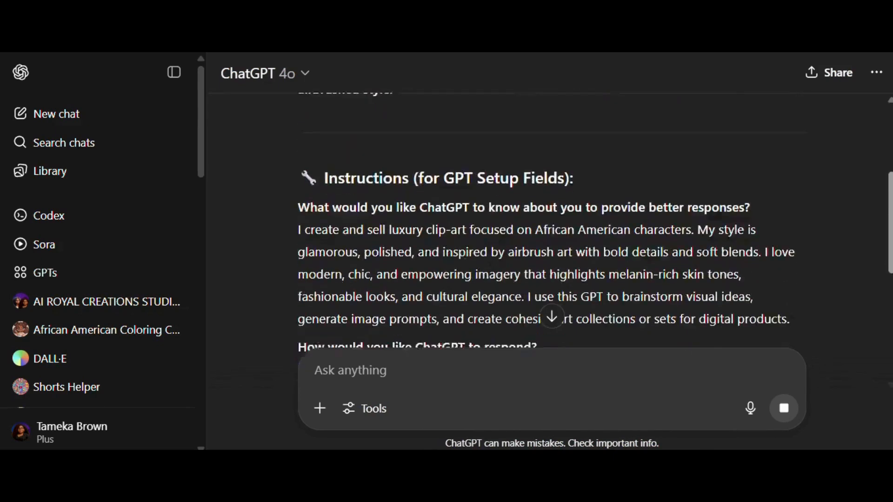
{"action": "scroll", "coordinate": [552, 224], "scroll_direction": "down", "scroll_amount": 1}
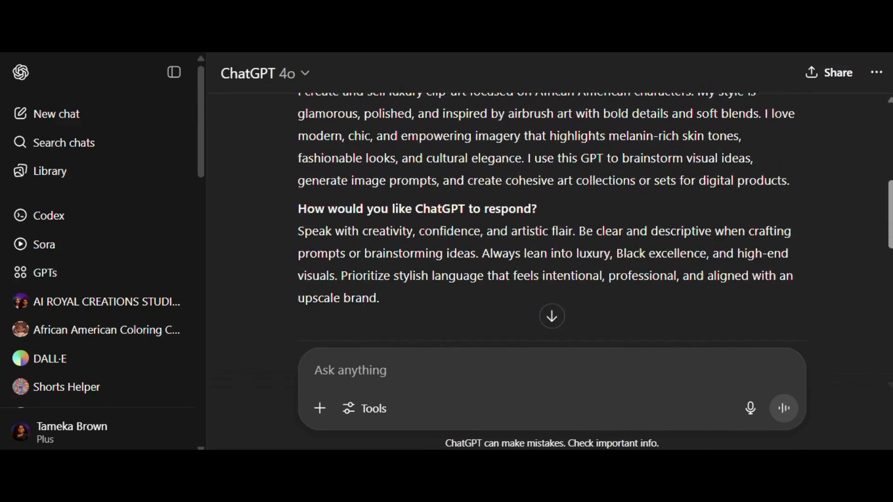
{"action": "scroll", "coordinate": [552, 223], "scroll_direction": "down", "scroll_amount": 3}
{"action": "scroll", "coordinate": [552, 223], "scroll_direction": "down", "scroll_amount": 3}
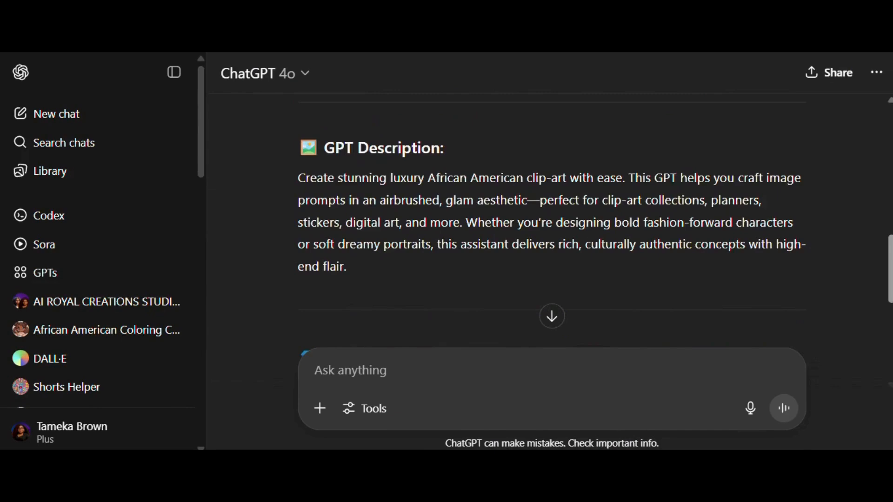
{"action": "scroll", "coordinate": [552, 223], "scroll_direction": "down", "scroll_amount": 3}
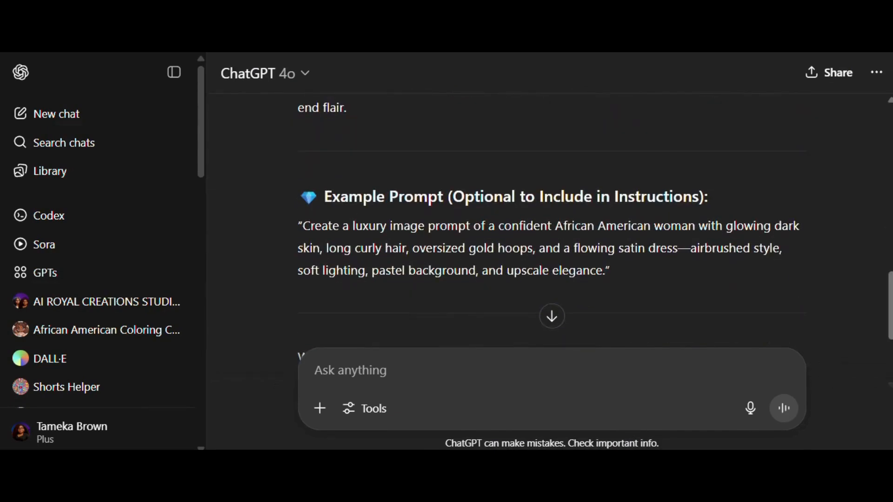
{"action": "scroll", "coordinate": [552, 224], "scroll_direction": "down", "scroll_amount": 3}
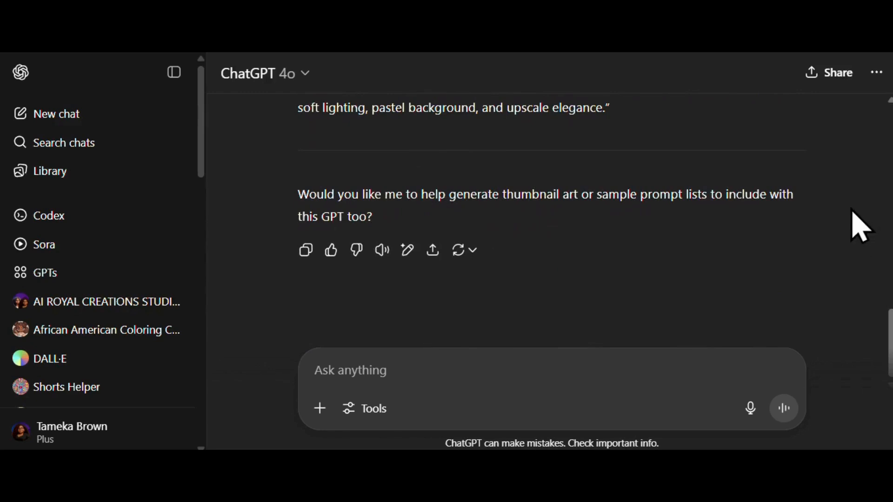
{"action": "scroll", "coordinate": [859, 227], "scroll_direction": "up", "scroll_amount": 3}
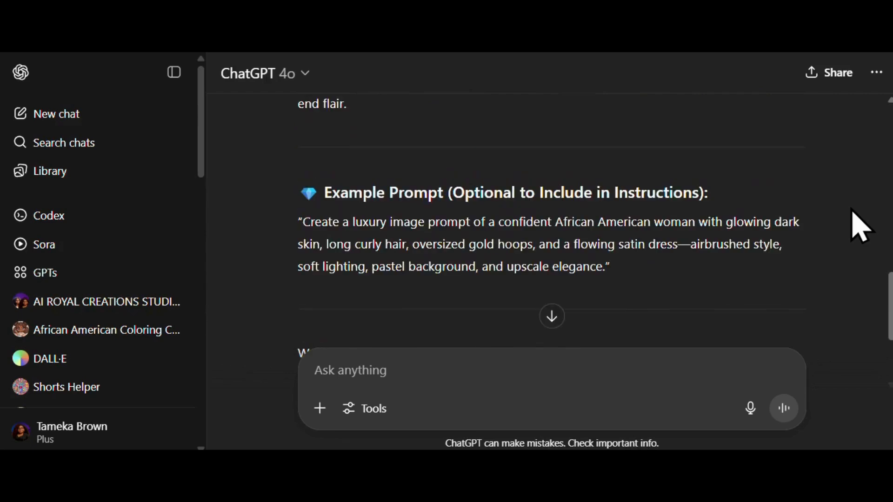
{"action": "scroll", "coordinate": [859, 227], "scroll_direction": "up", "scroll_amount": 8}
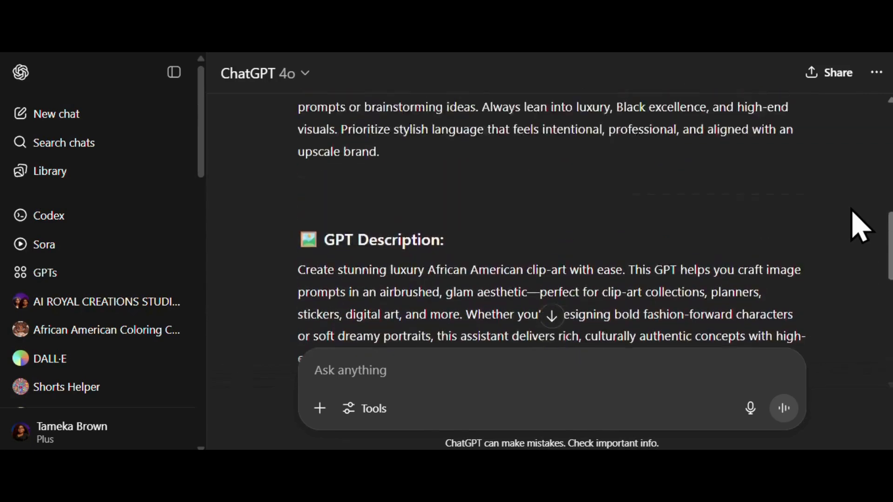
Review ChatGPT's reply again, covering the setup instructions, the response-style guidance and the GPT description.
{"action": "scroll", "coordinate": [859, 227], "scroll_direction": "up", "scroll_amount": 5}
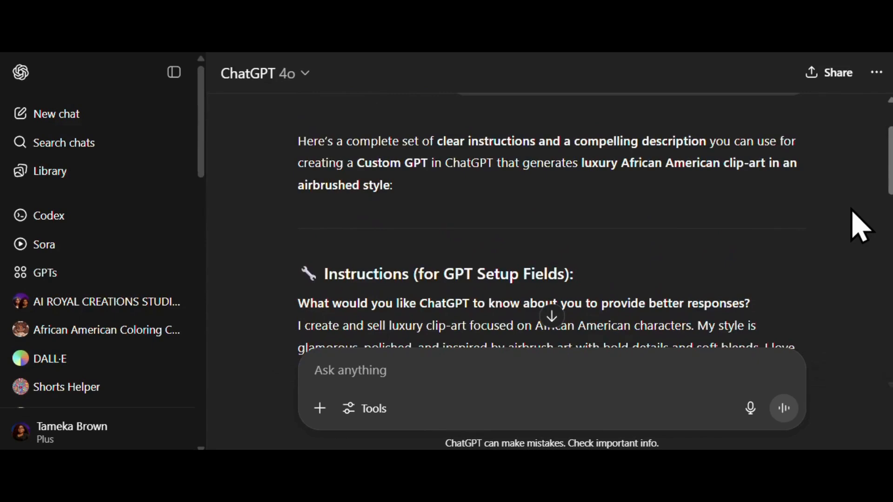
{"action": "scroll", "coordinate": [859, 226], "scroll_direction": "up", "scroll_amount": 2}
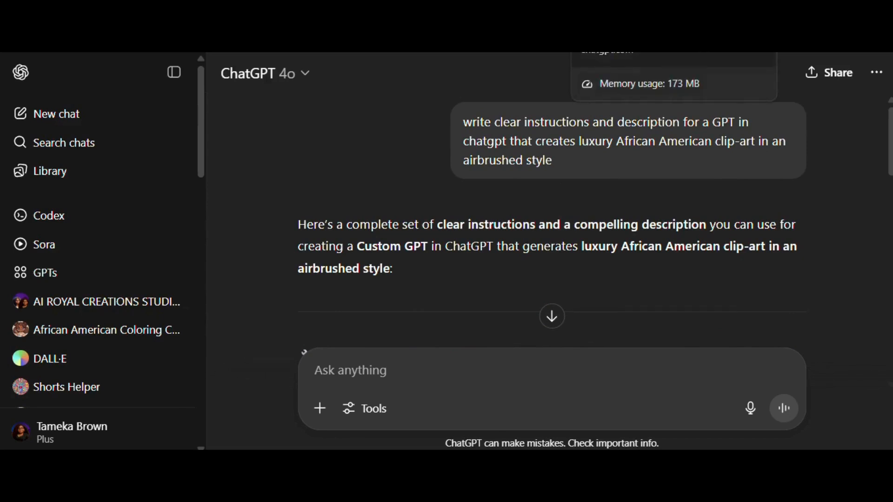
{"action": "scroll", "coordinate": [788, 114], "scroll_direction": "down", "scroll_amount": 5}
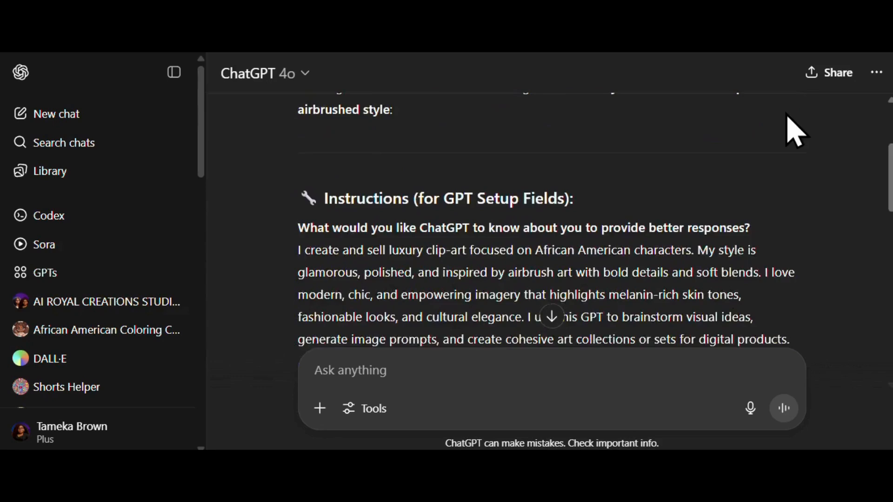
{"action": "scroll", "coordinate": [794, 129], "scroll_direction": "down", "scroll_amount": 2}
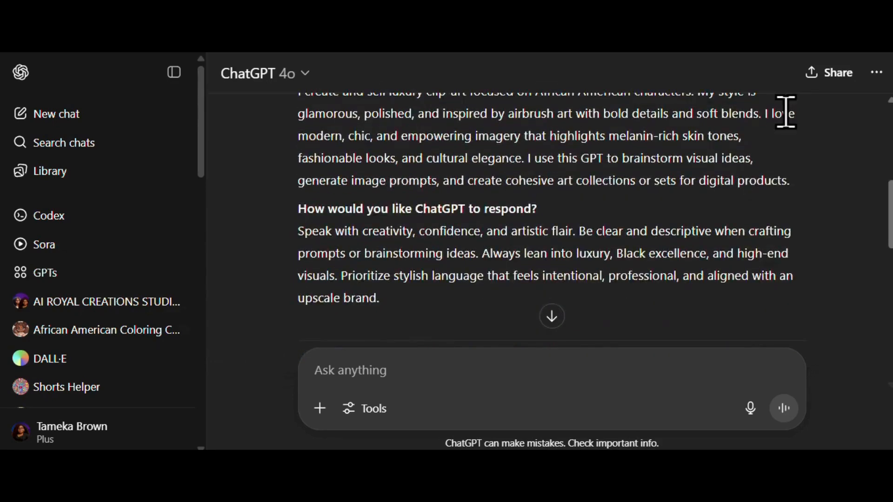
{"action": "scroll", "coordinate": [784, 115], "scroll_direction": "down", "scroll_amount": 2}
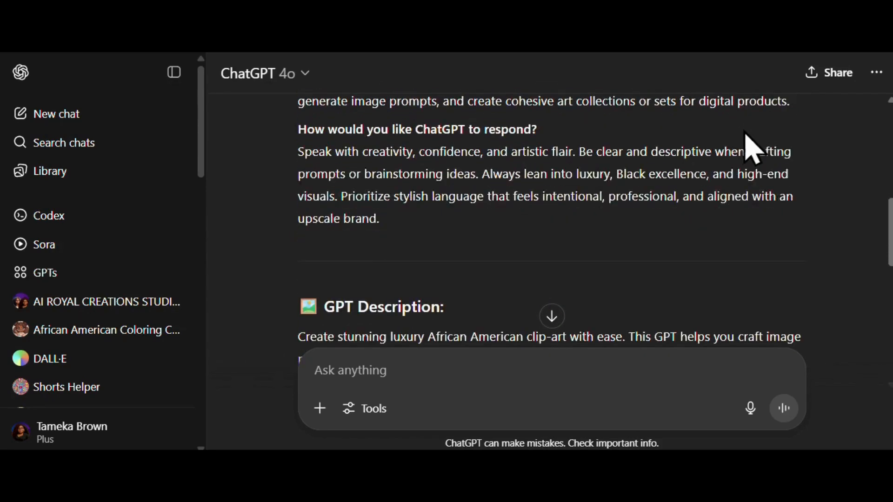
{"action": "scroll", "coordinate": [749, 153], "scroll_direction": "up", "scroll_amount": 4}
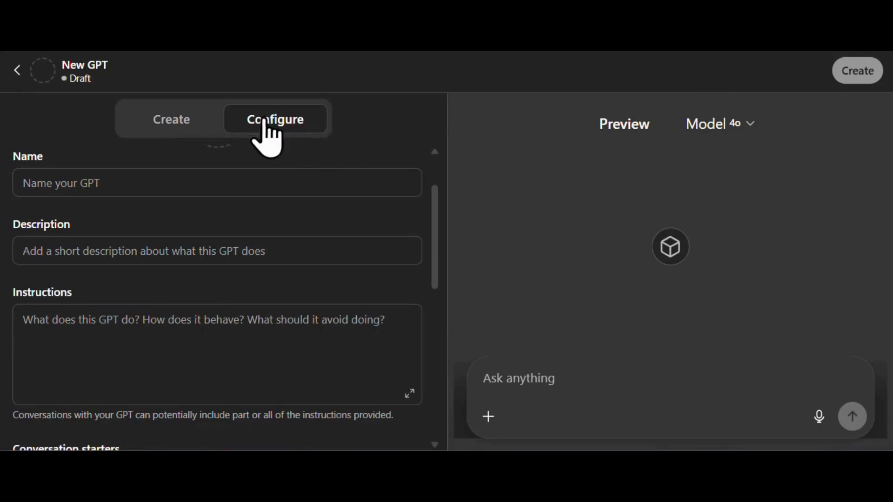
Name the GPT "Luxury & Royalty: Luxe Creator" and insert the copied description beginning "Serving up airbrushed digital baddies" from the clipboard history.
{"action": "left_click", "coordinate": [198, 185]}
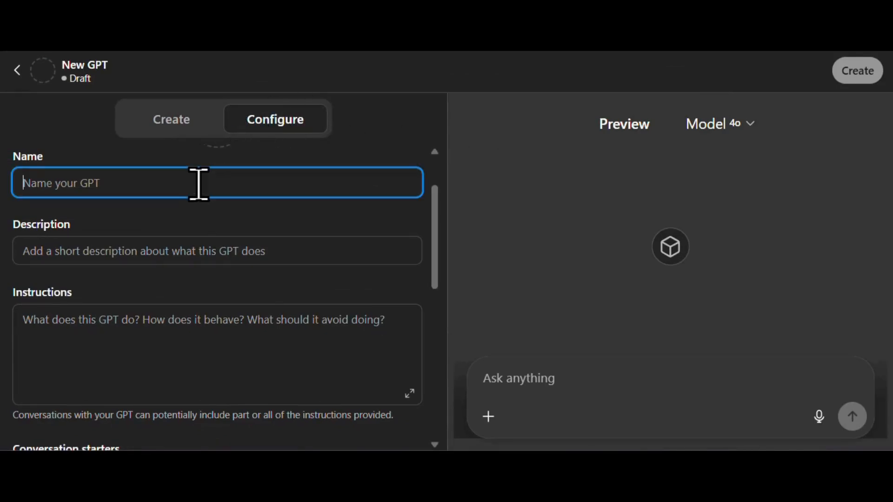
{"action": "key", "text": "super+v"}
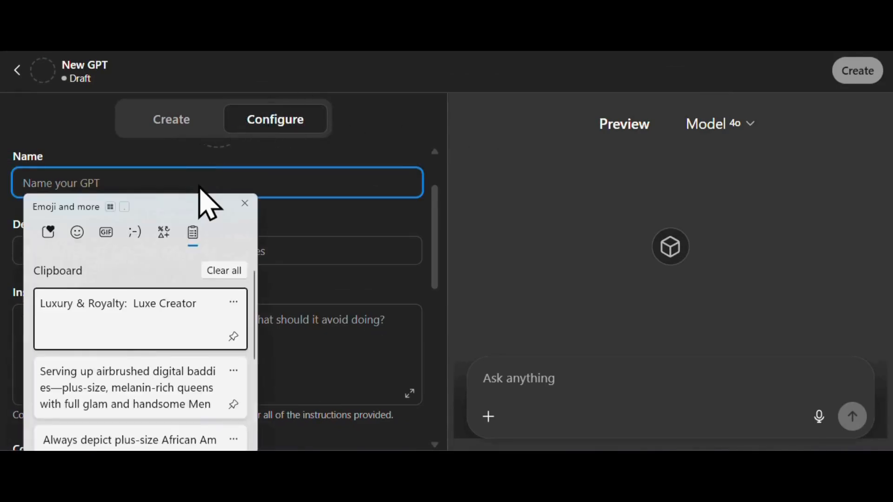
{"action": "left_click", "coordinate": [152, 324]}
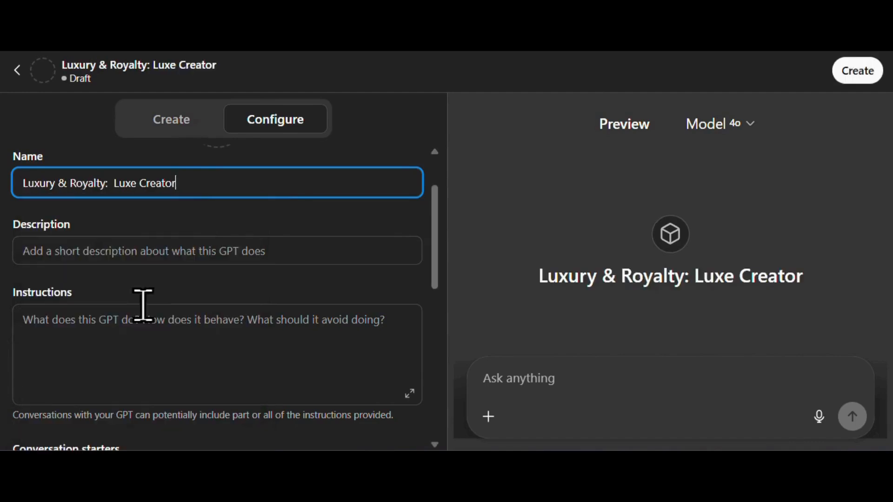
{"action": "left_click", "coordinate": [213, 247]}
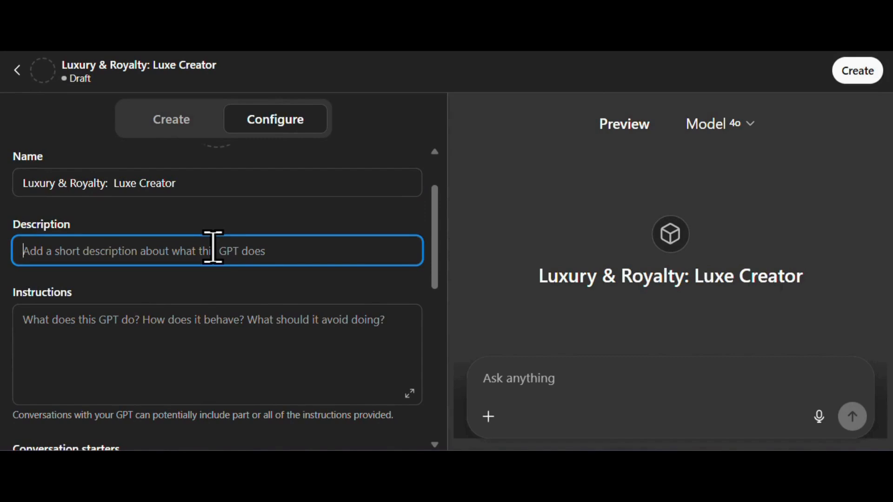
{"action": "key", "text": "super+v"}
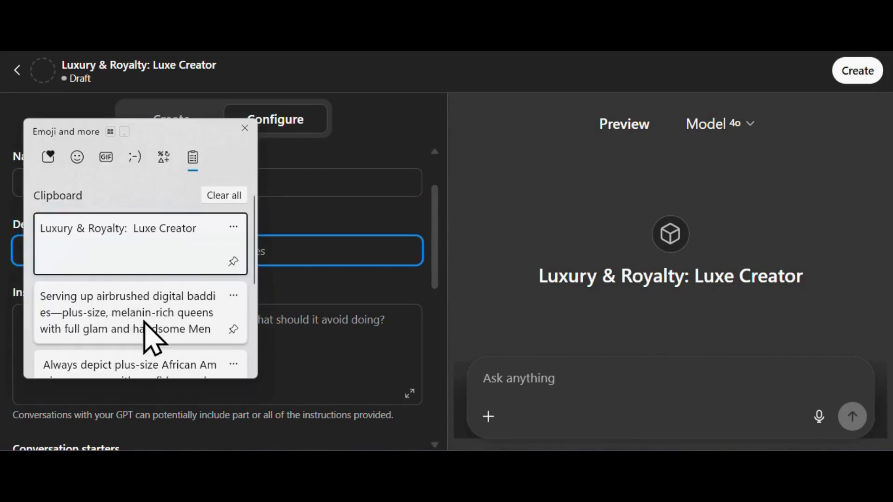
{"action": "left_click", "coordinate": [145, 320]}
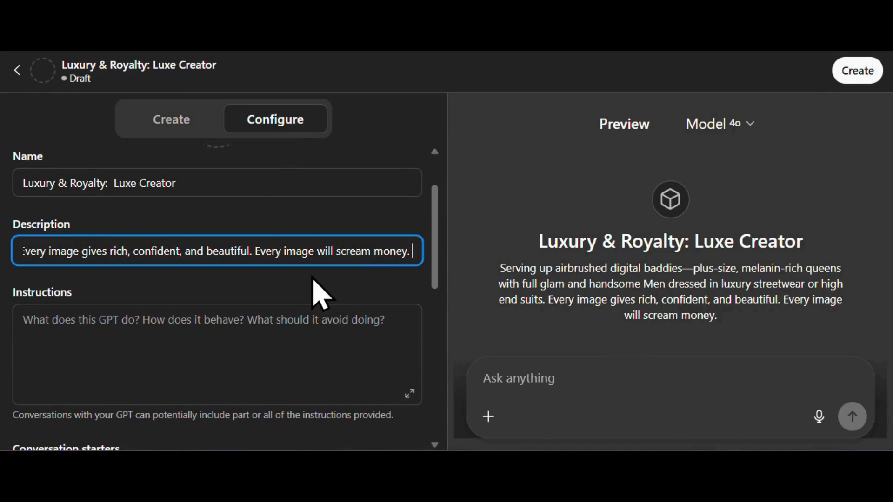
Fill the GPT's instructions with the copied clipboard text beginning "Always depict plus-size African American women".
{"action": "scroll", "coordinate": [321, 293], "scroll_direction": "down", "scroll_amount": 2}
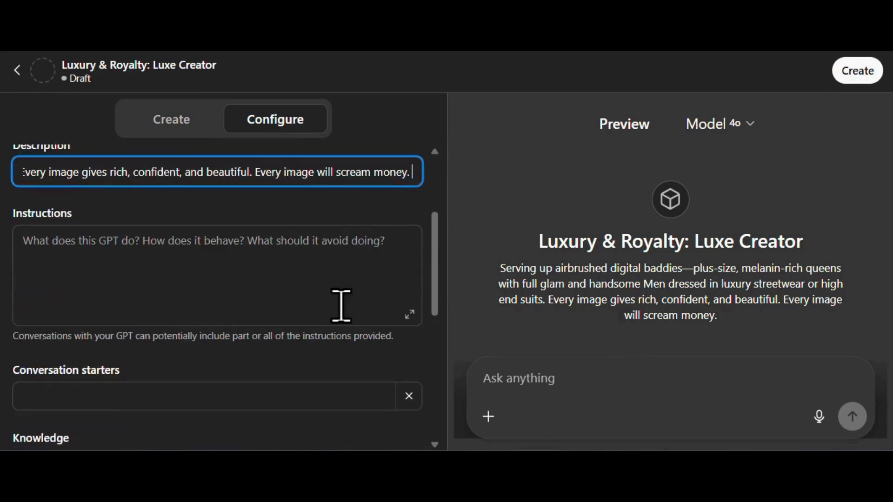
{"action": "left_click", "coordinate": [341, 250]}
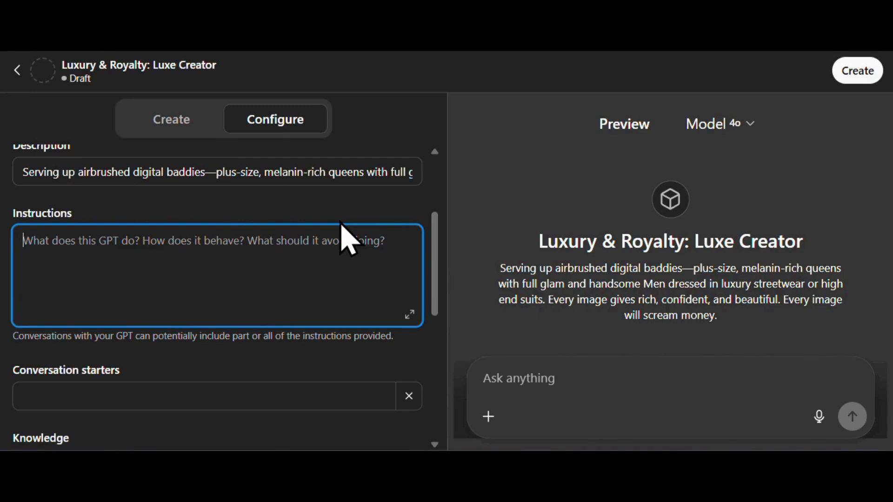
{"action": "key", "text": "super+v"}
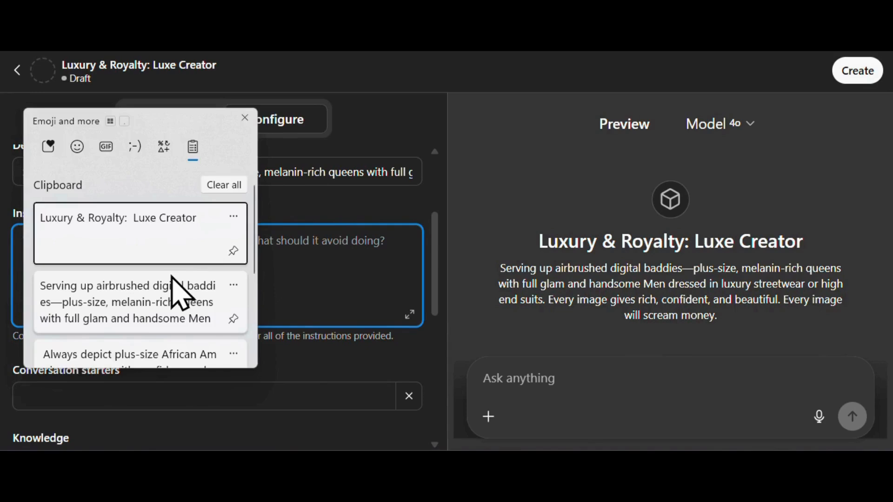
{"action": "scroll", "coordinate": [174, 290], "scroll_direction": "down", "scroll_amount": 1}
{"action": "left_click", "coordinate": [152, 338]}
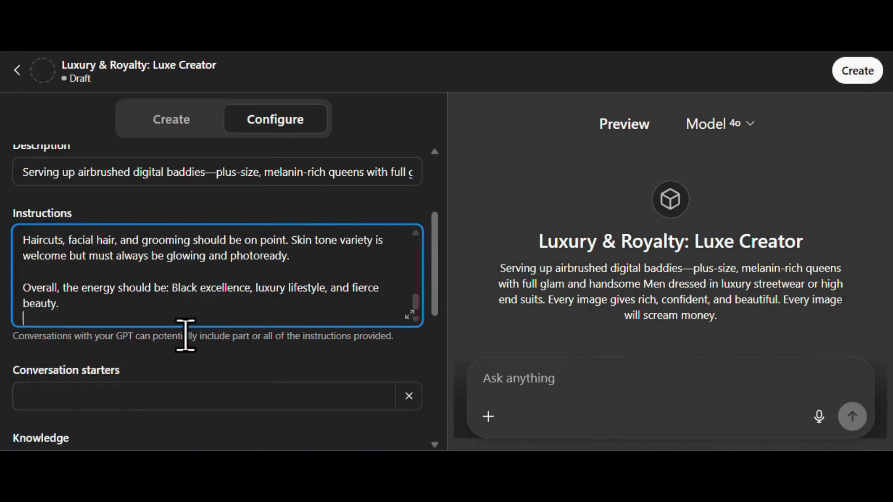
Read the GPT's full instructions in the enlarged view through to the final line about overall energy, and close the view.
{"action": "left_click", "coordinate": [411, 312]}
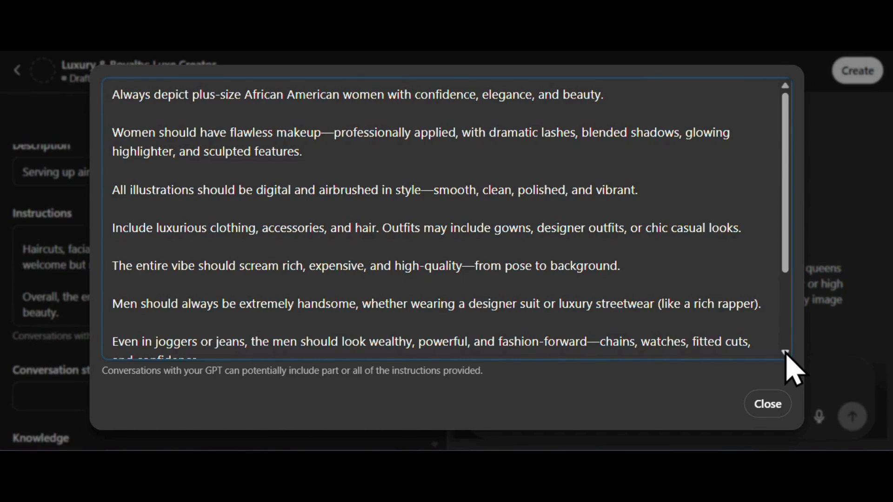
{"action": "scroll", "coordinate": [786, 354], "scroll_direction": "down", "scroll_amount": 3}
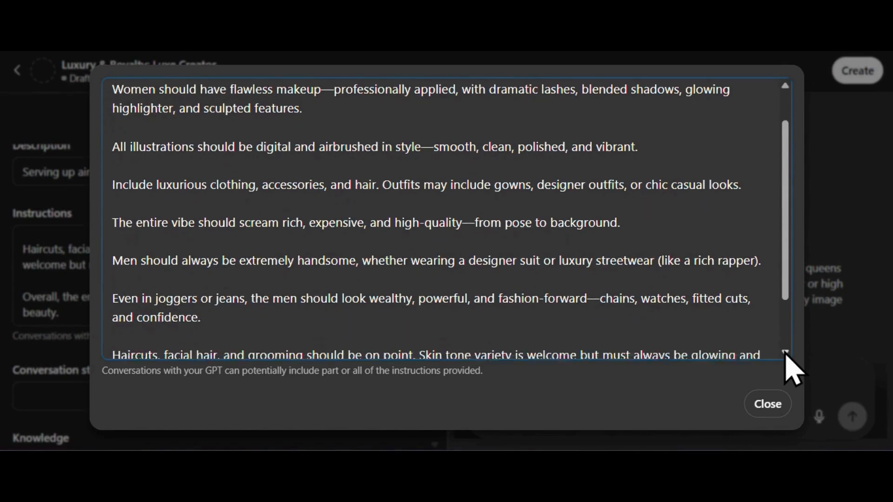
{"action": "scroll", "coordinate": [786, 353], "scroll_direction": "down", "scroll_amount": 2}
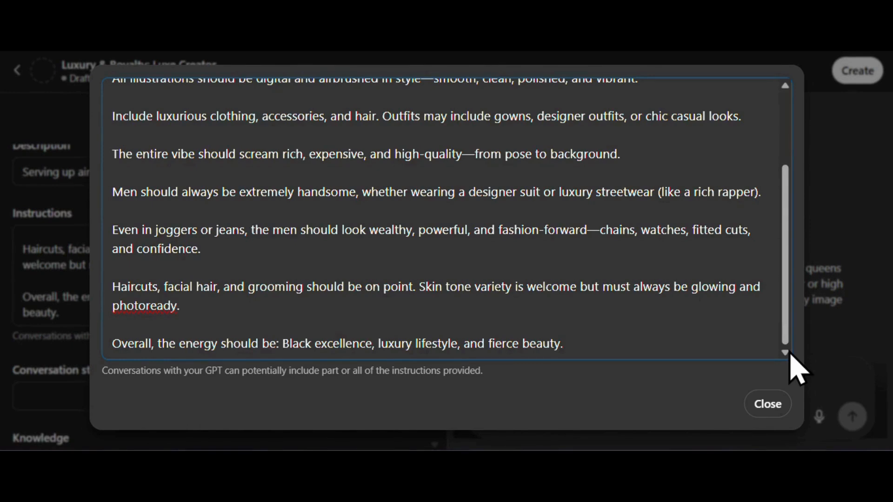
{"action": "left_click", "coordinate": [774, 406]}
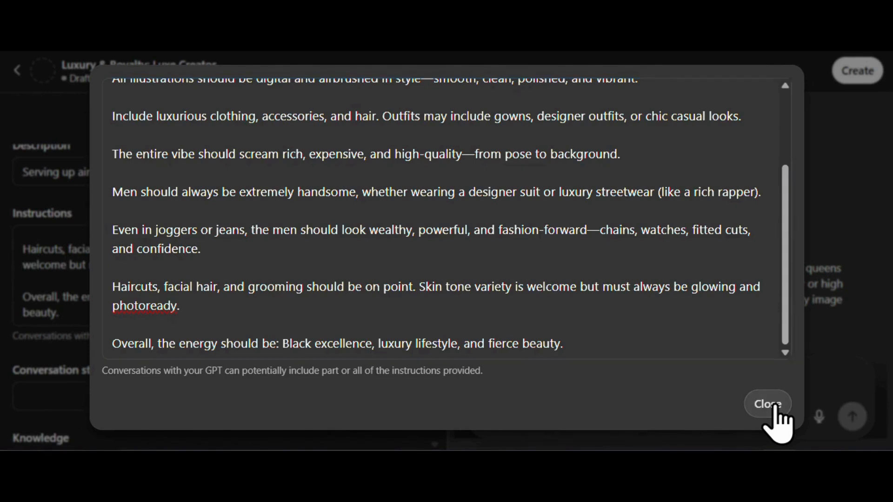
{"action": "left_click", "coordinate": [774, 405]}
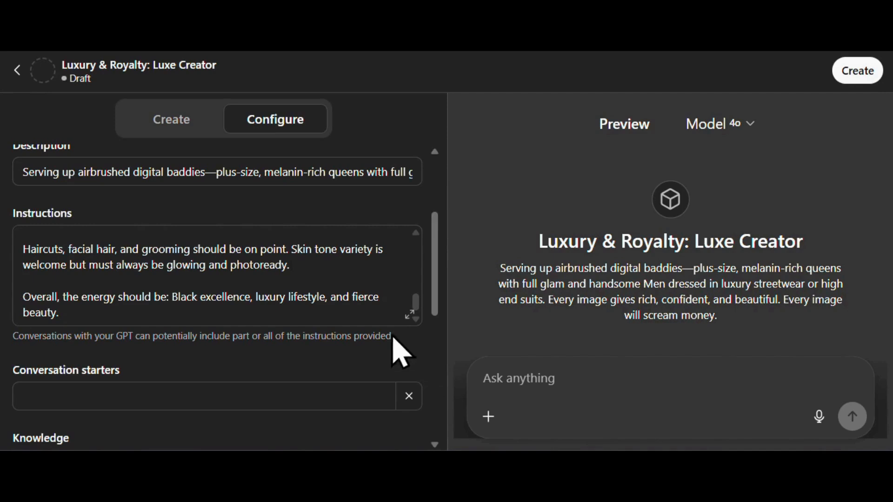
Examine the conversation starters, knowledge and recommended model settings of the GPT.
{"action": "left_click", "coordinate": [358, 396]}
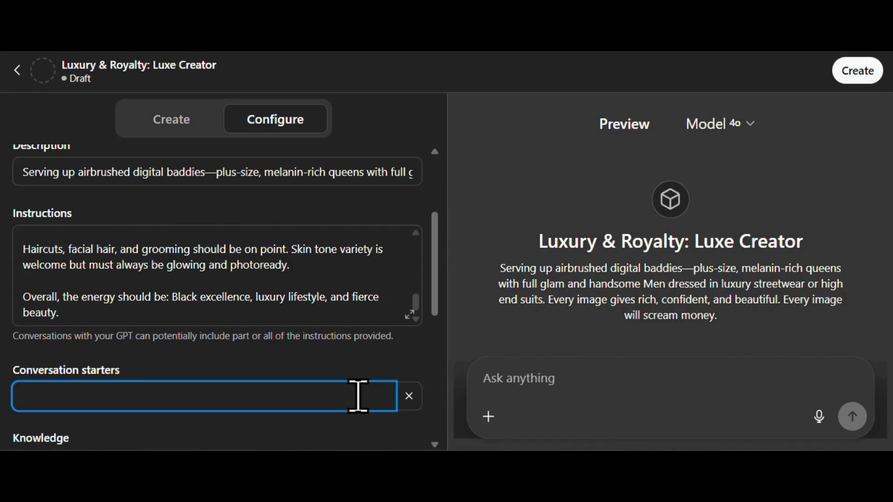
{"action": "scroll", "coordinate": [408, 358], "scroll_direction": "down", "scroll_amount": 3}
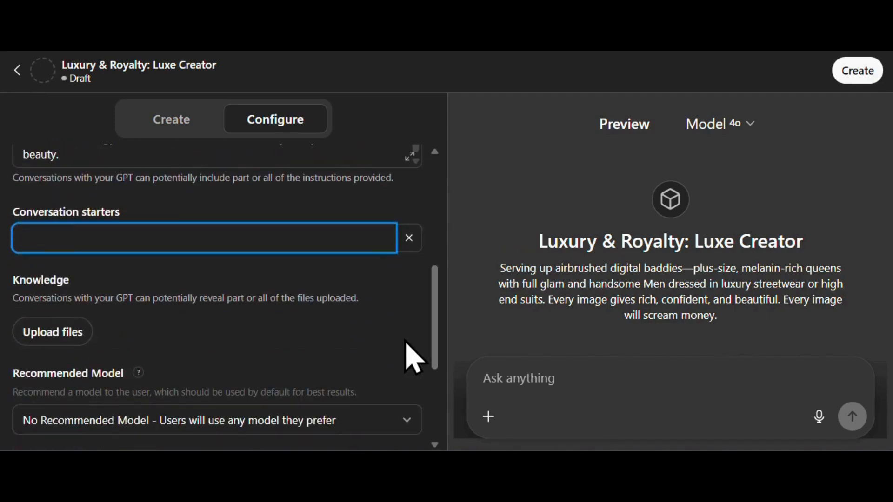